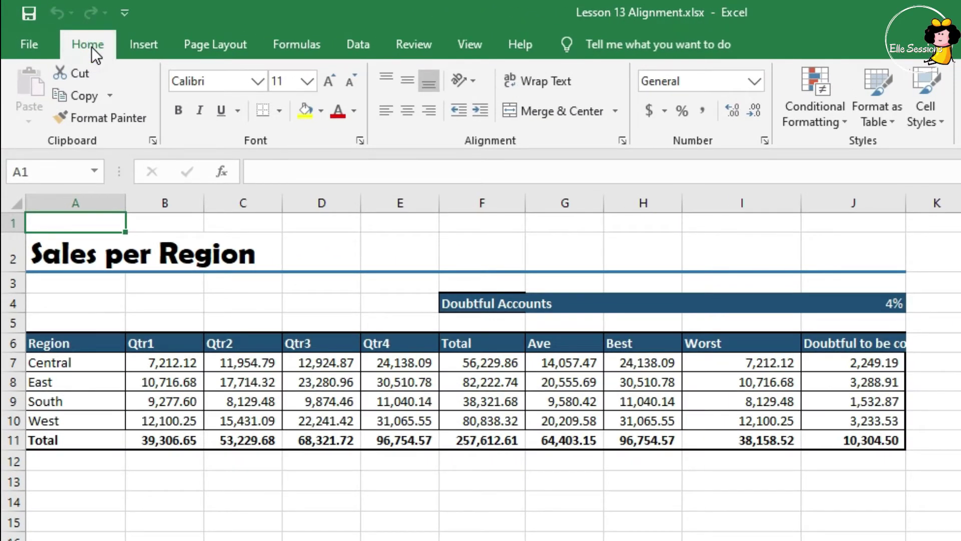
Step: Select the whole Sales per Region table A6:J11 with Ctrl+A from cell A8
click(278, 137)
click(106, 382)
key(ctrl+a)
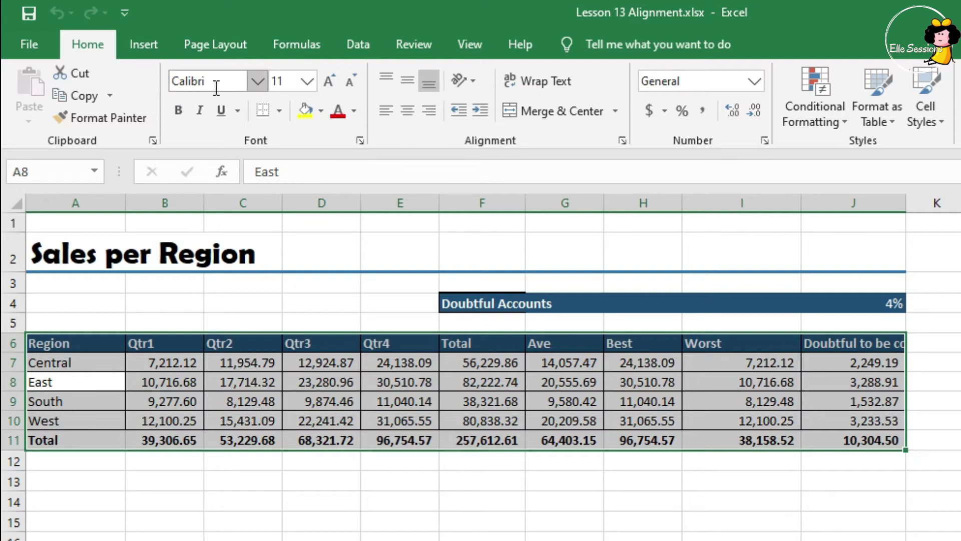
Step: Right-align the whole table, then left-align the region labels in A6:A11
click(413, 112)
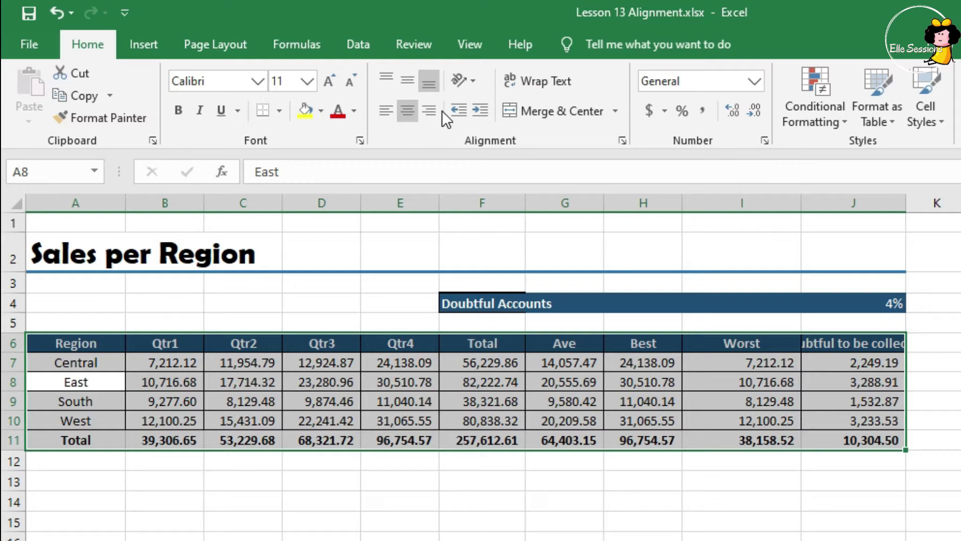
click(429, 112)
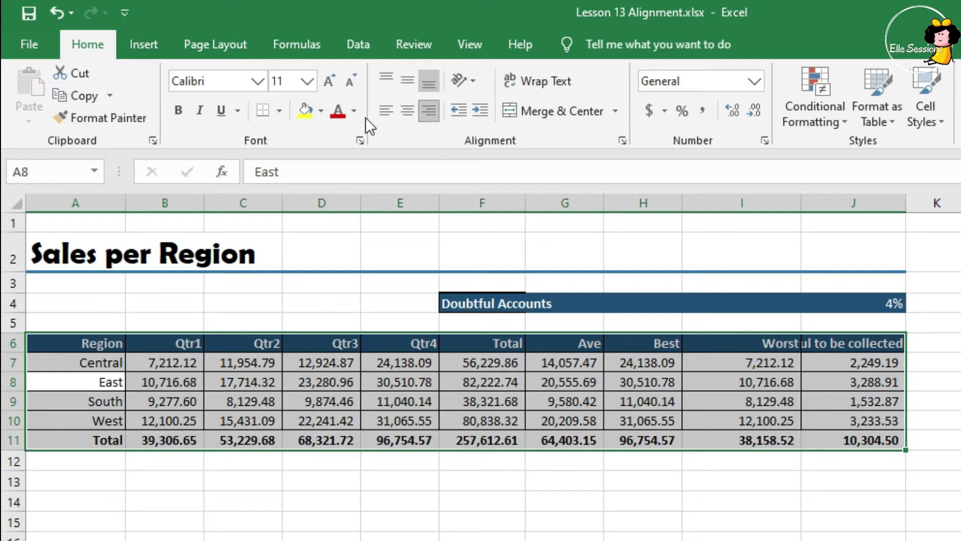
drag(107, 343, 50, 439)
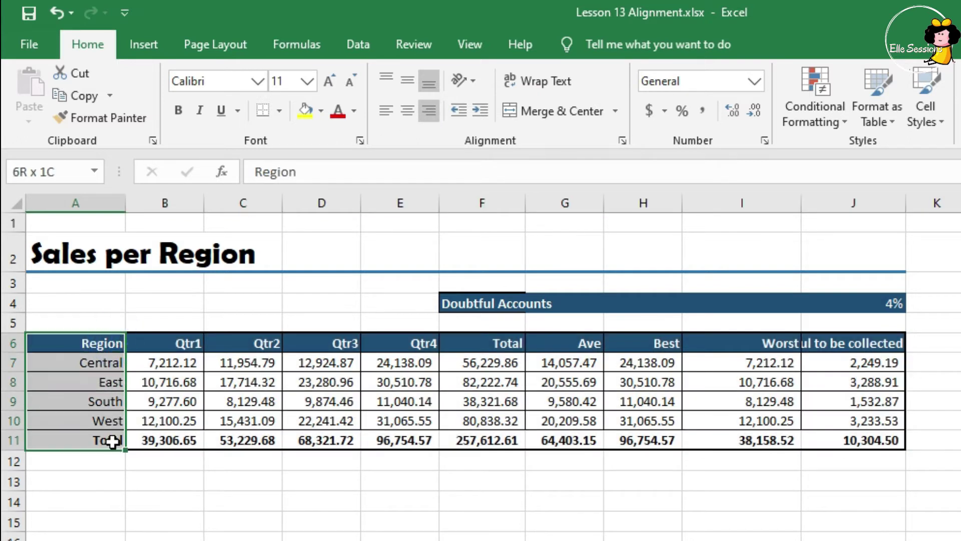
click(382, 116)
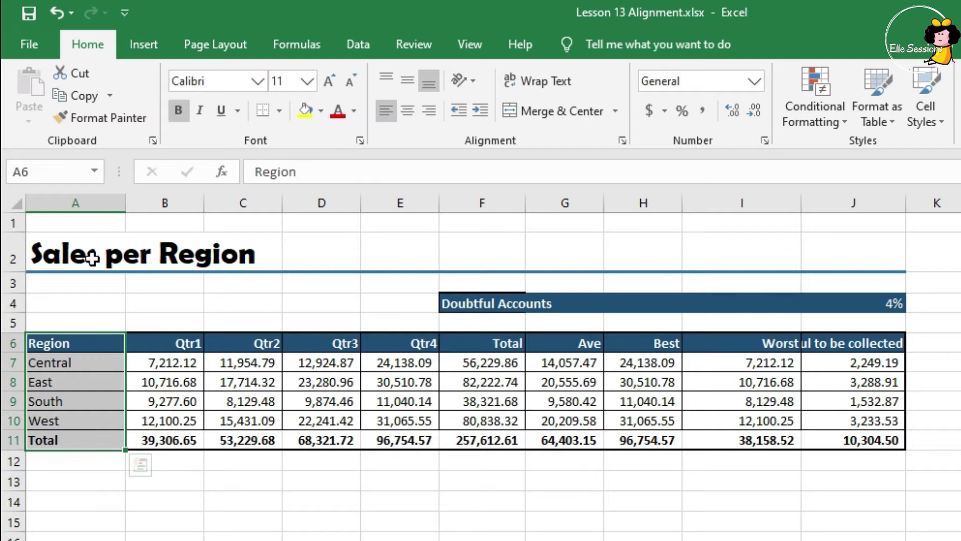
Step: Set the A2 title to Middle Align after trying Top Align, then select J6
click(92, 258)
click(408, 80)
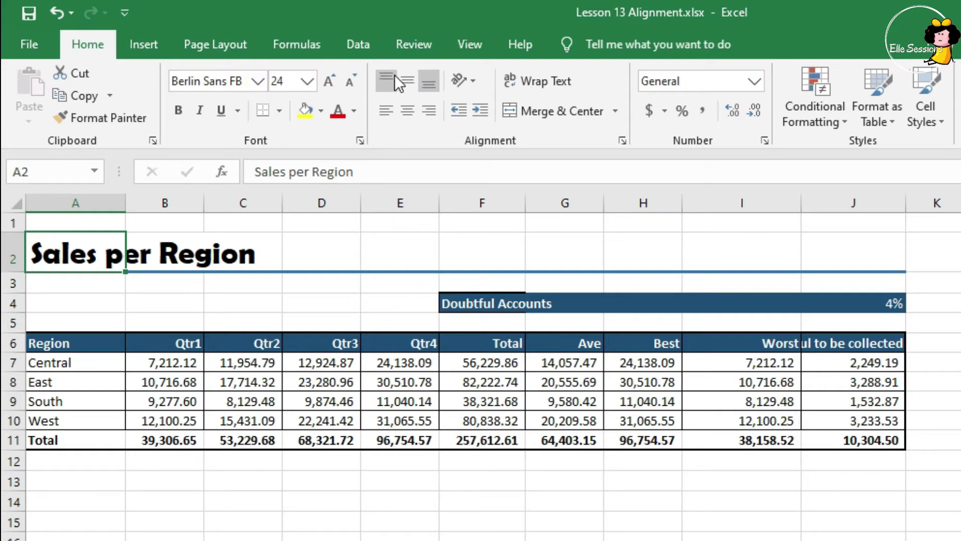
click(394, 74)
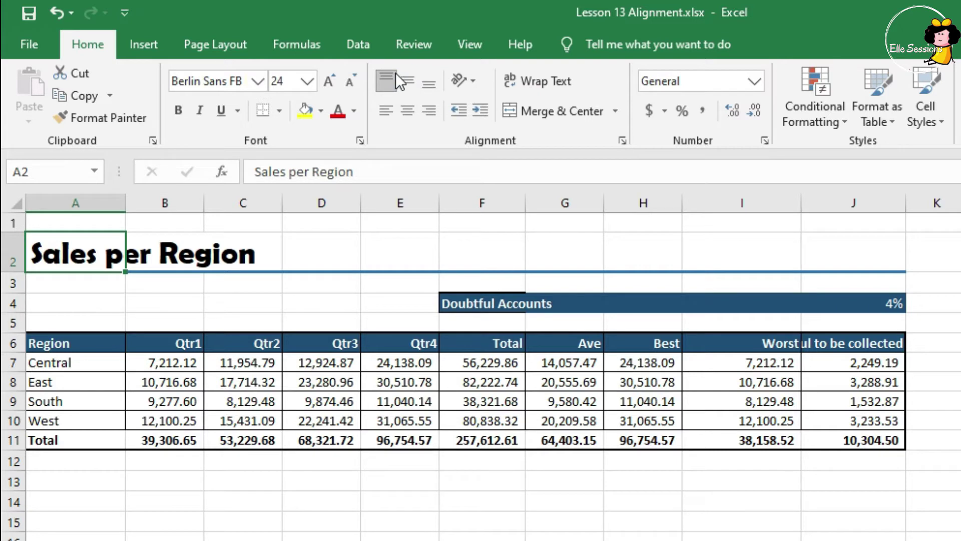
click(407, 81)
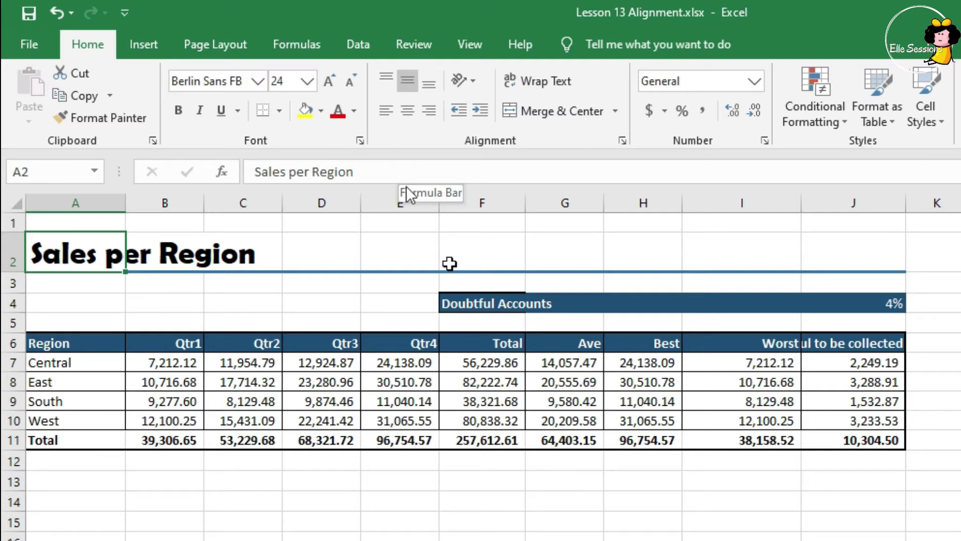
click(821, 342)
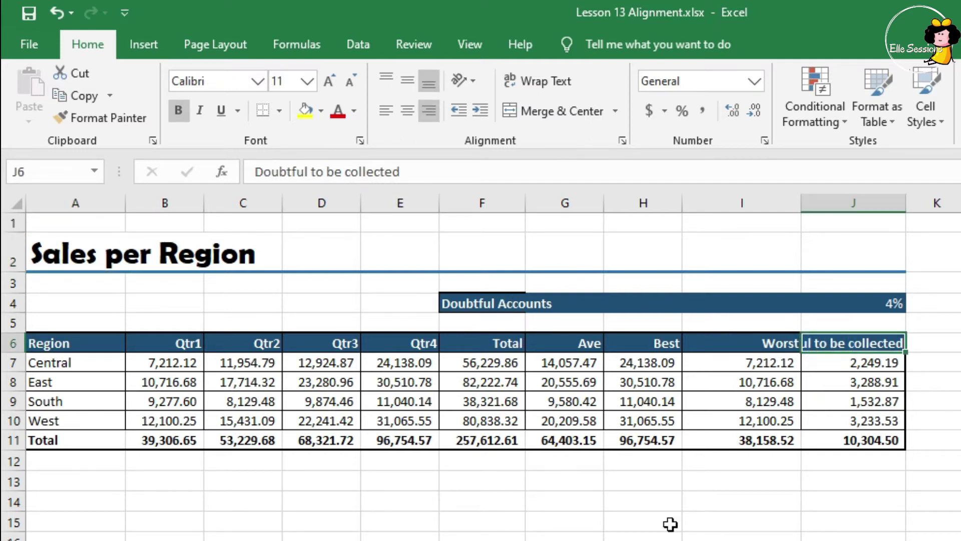
double_click(904, 202)
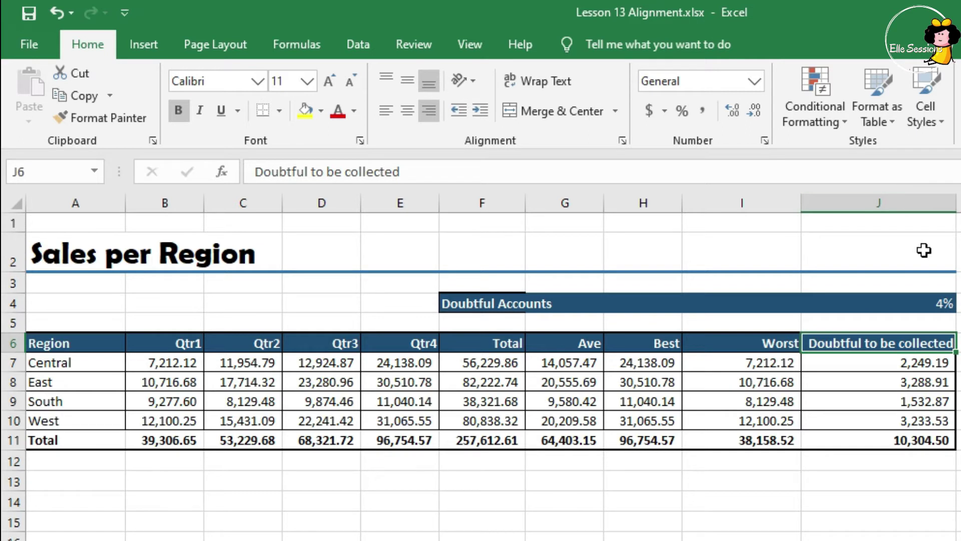
key(ctrl+z)
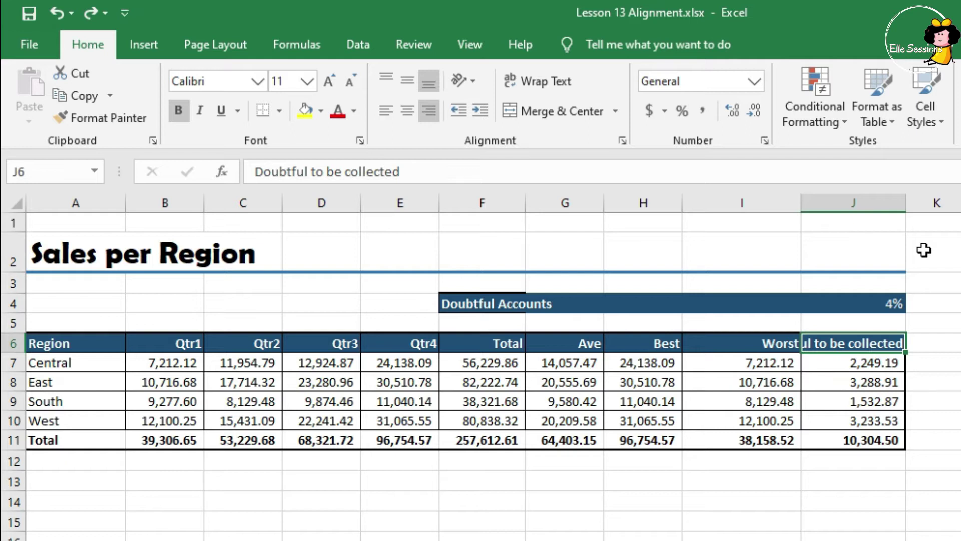
Step: Apply Wrap Text to header row A6:J6 plus the Doubtful Accounts label in F4
click(76, 345)
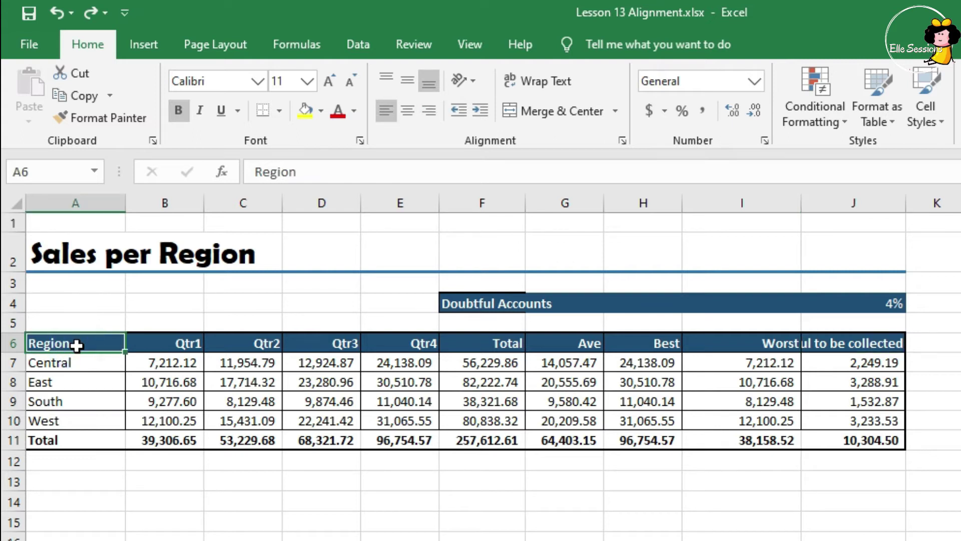
key(ctrl+shift+Right)
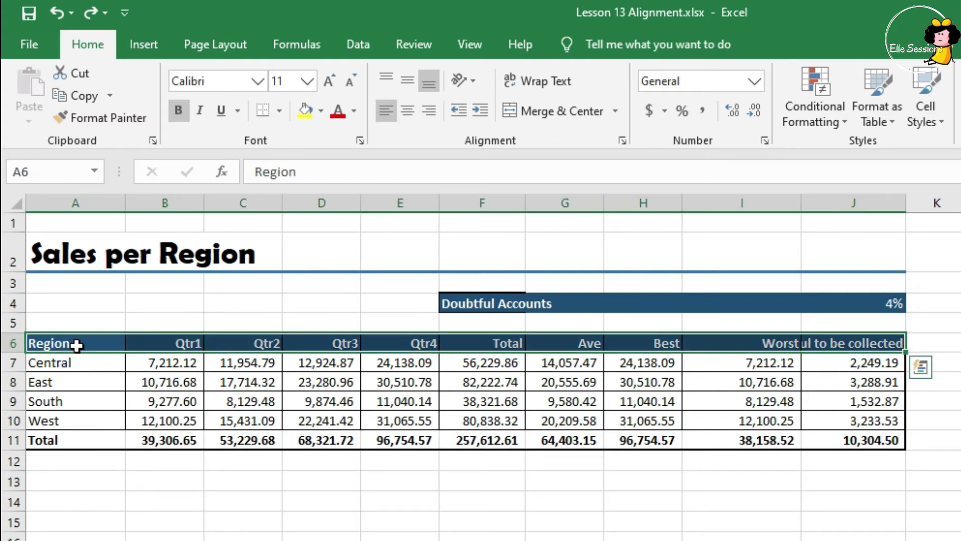
click(479, 305)
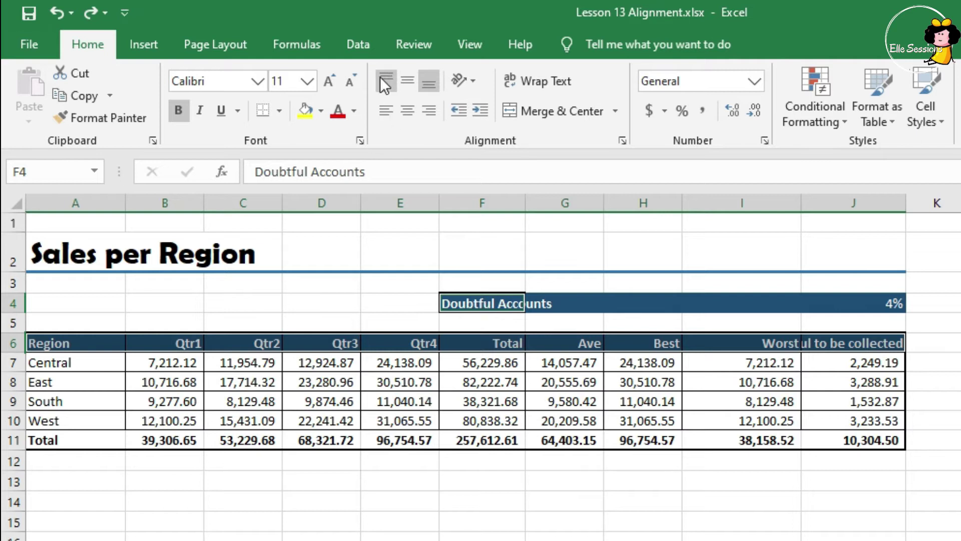
click(547, 81)
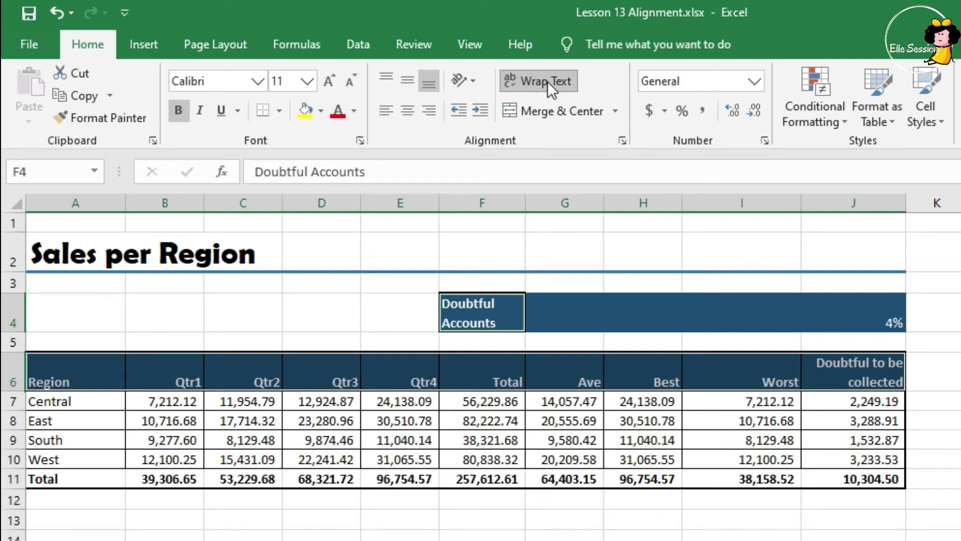
Step: Give the wrapped headers and F4 Middle Align and Center, then select A2 and E2
click(407, 86)
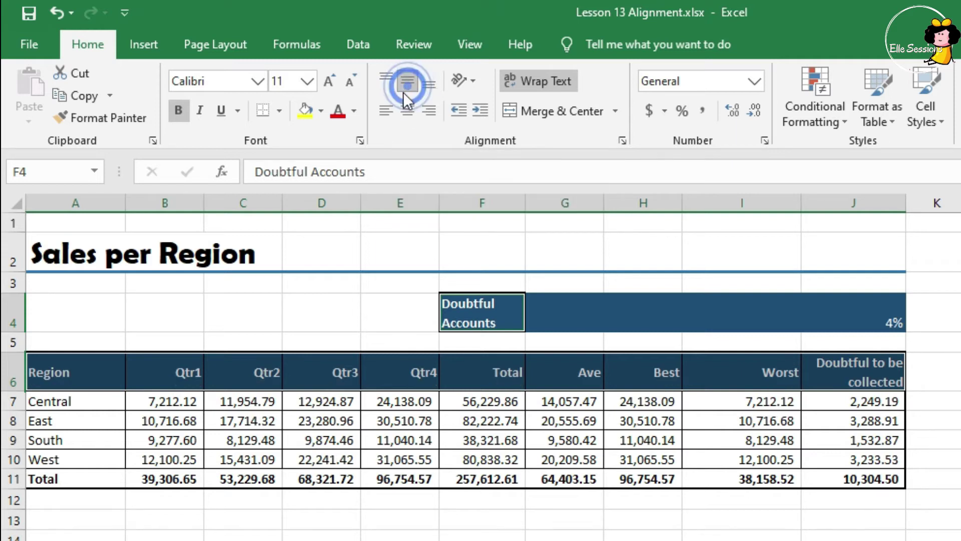
click(408, 112)
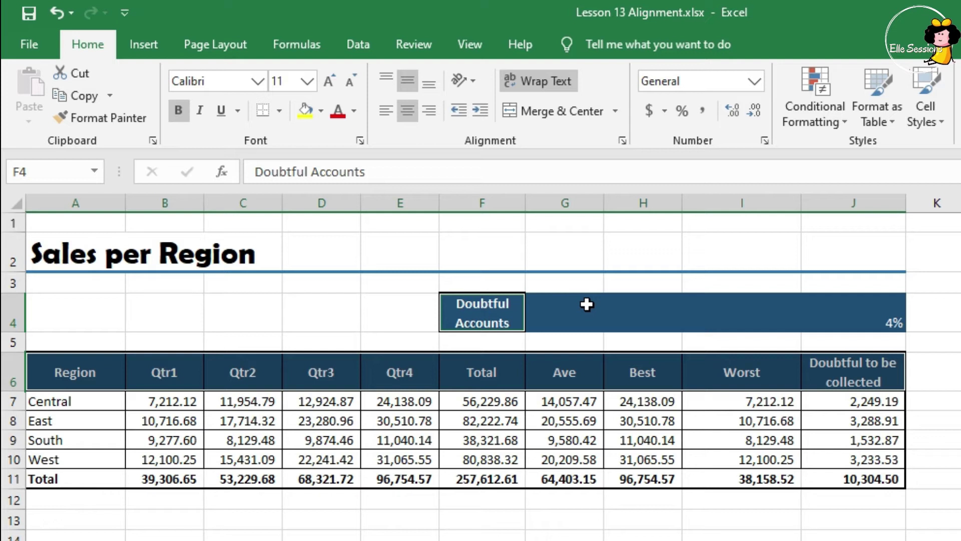
click(83, 244)
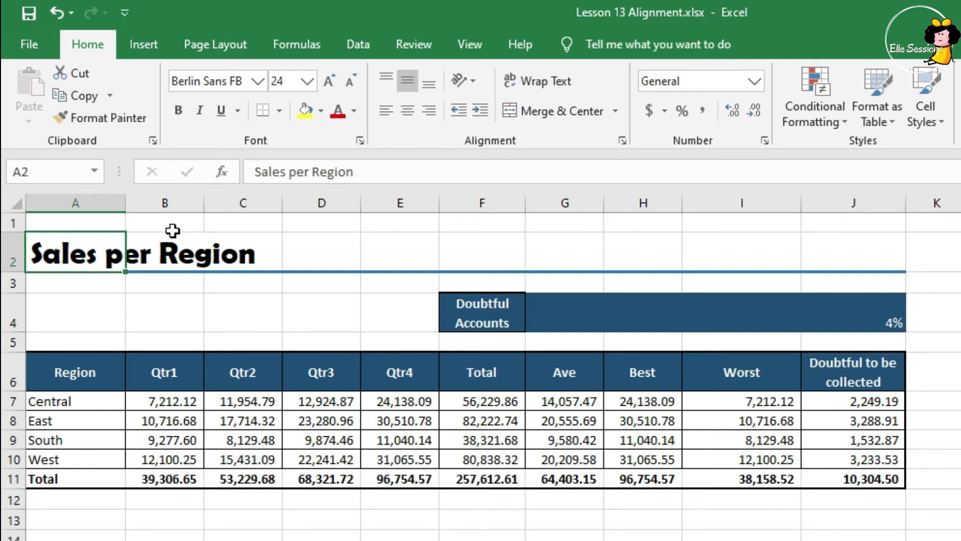
click(410, 252)
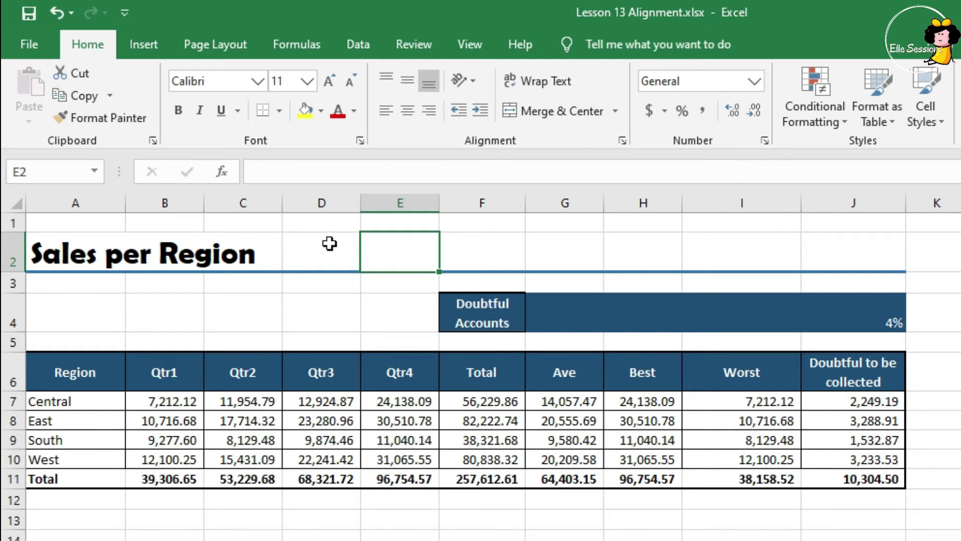
Step: Merge & Center A2:J2 so the title spans columns A to J
click(93, 249)
mouse_move(95, 249)
mouse_down()
mouse_move(431, 228)
mouse_move(696, 261)
mouse_move(847, 262)
mouse_up()
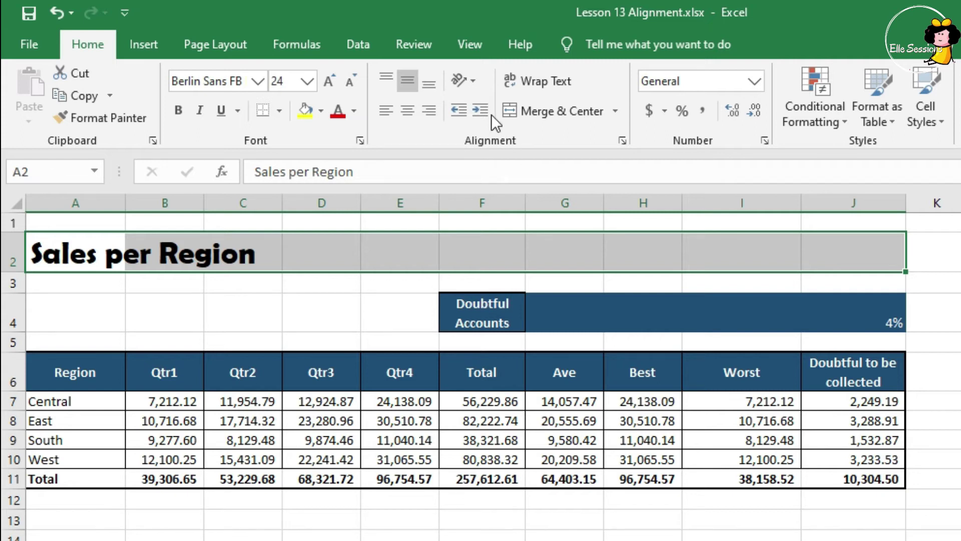
click(539, 111)
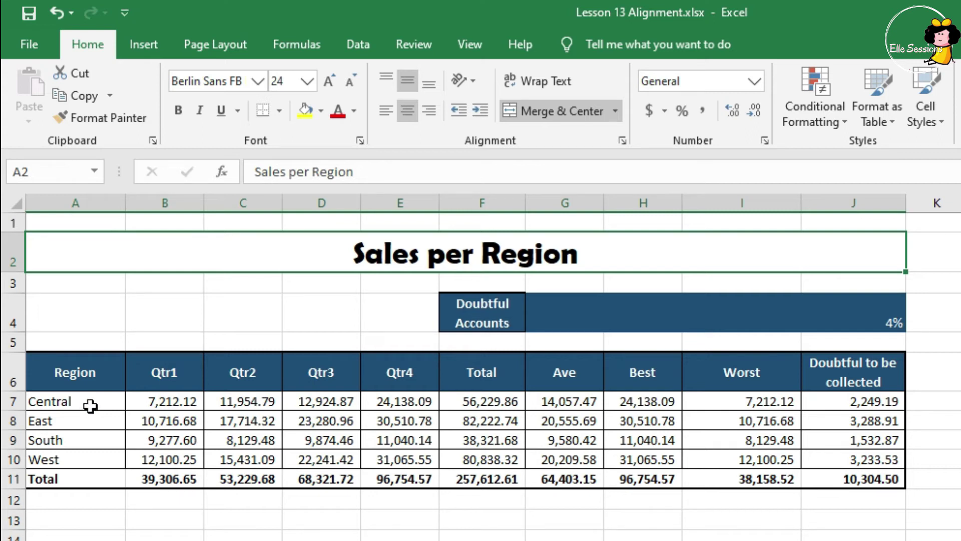
drag(90, 406, 889, 401)
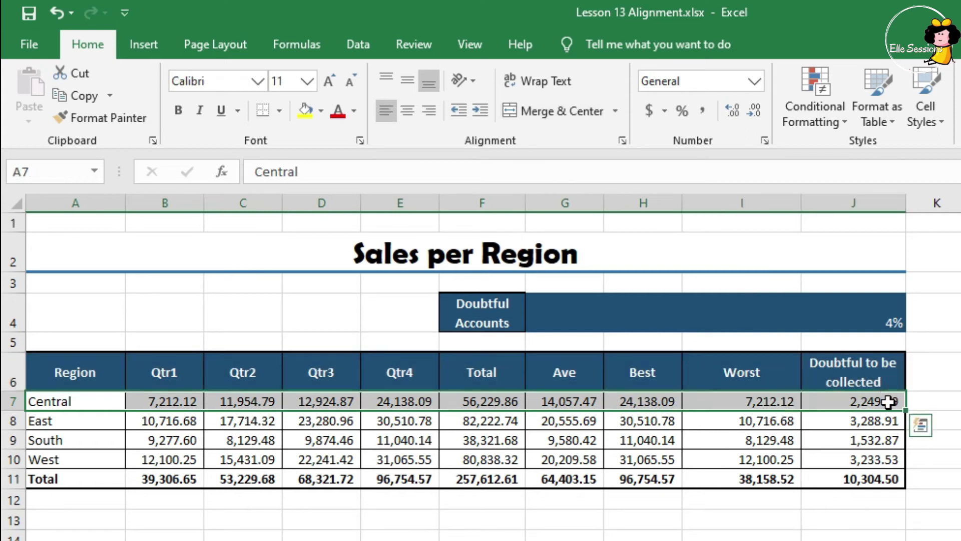
click(576, 116)
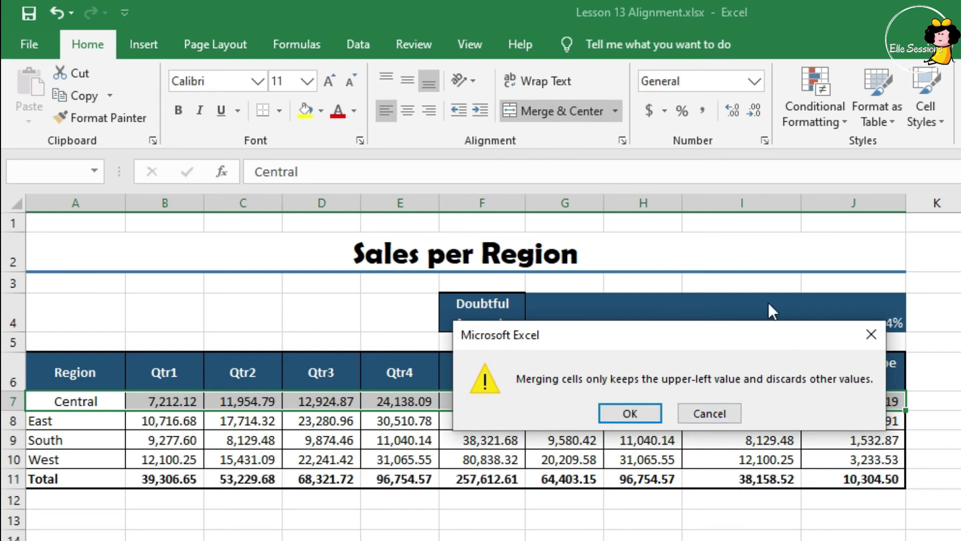
click(647, 416)
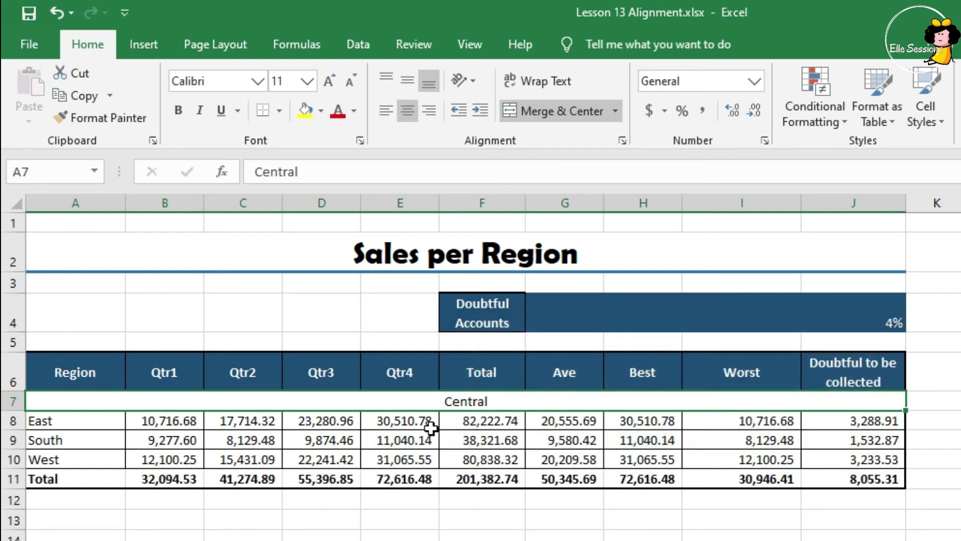
key(ctrl+z)
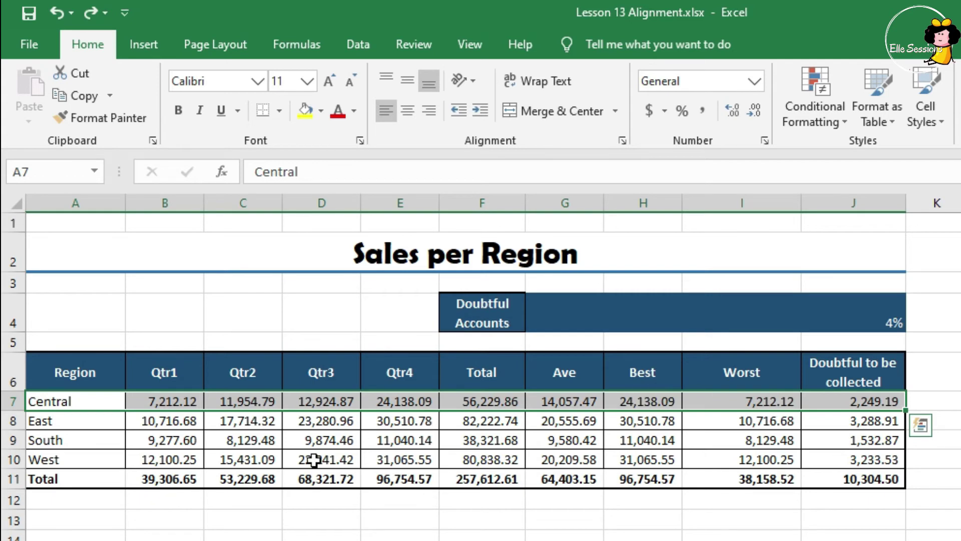
click(254, 455)
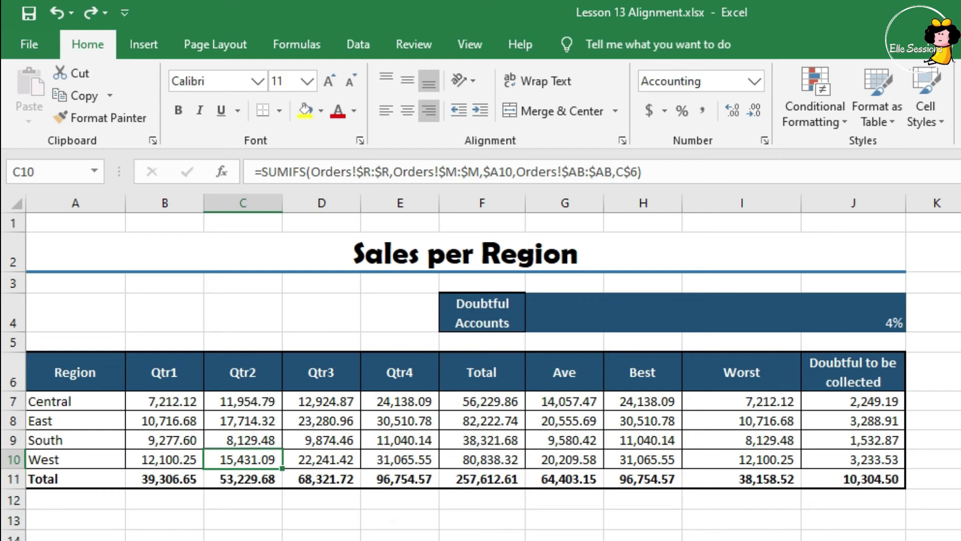
Step: Turn off Wrap Text on header row A6:J6 so each header fits one line
click(55, 373)
key(ctrl+shift+Down)
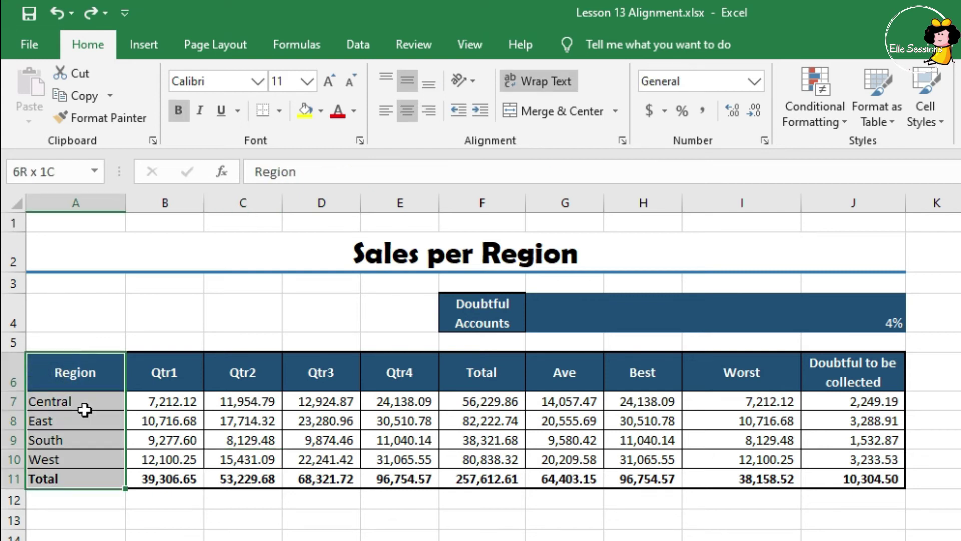
key(ctrl+shift+Right)
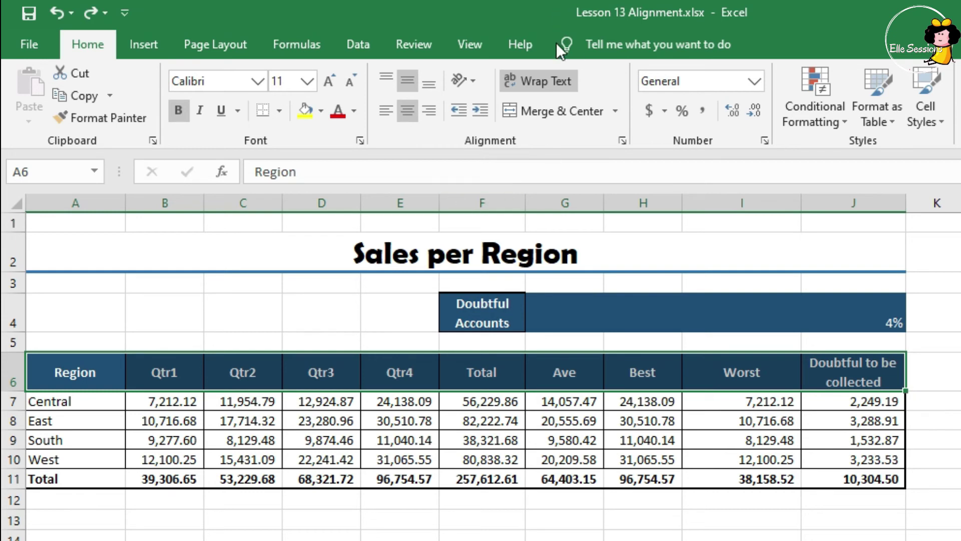
click(548, 86)
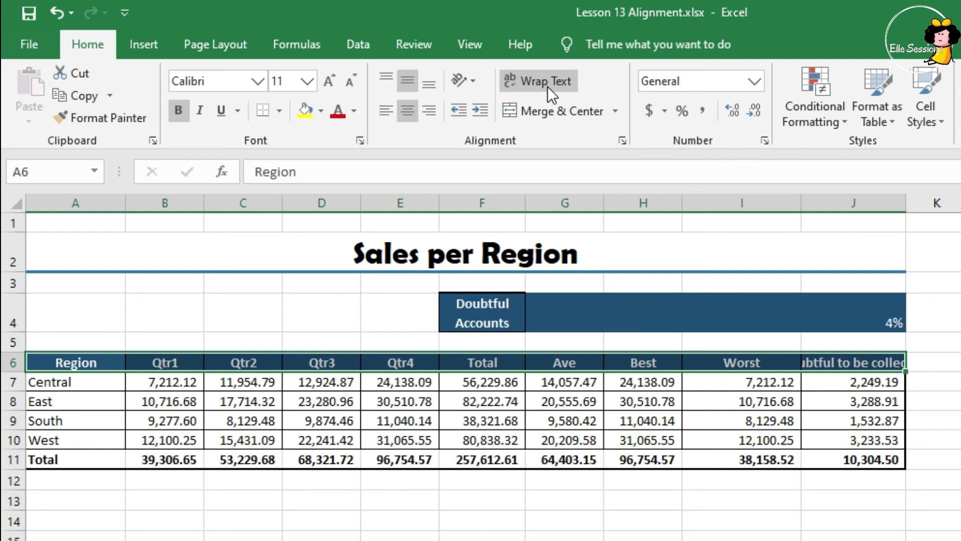
Step: Set the header text to Angle Counterclockwise, then to Rotate Text Up
click(474, 80)
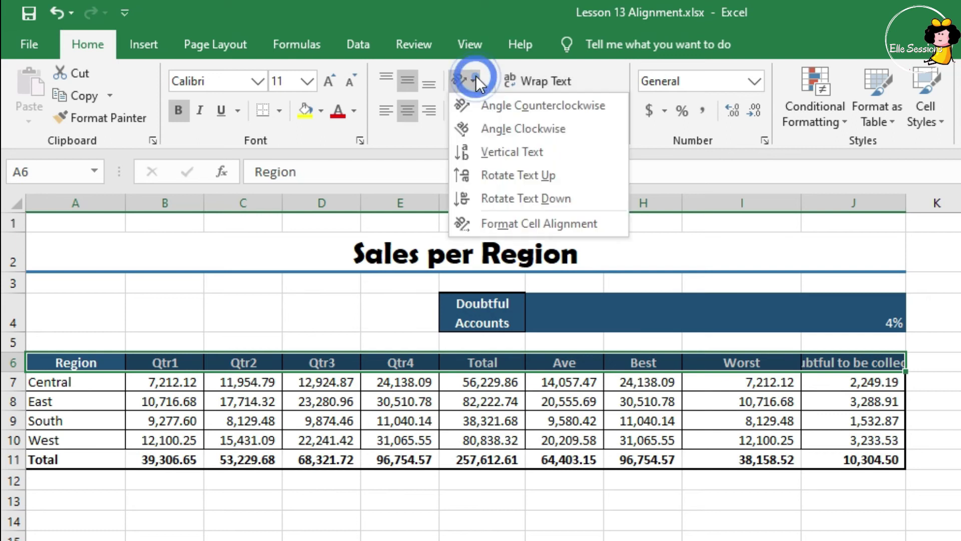
click(501, 103)
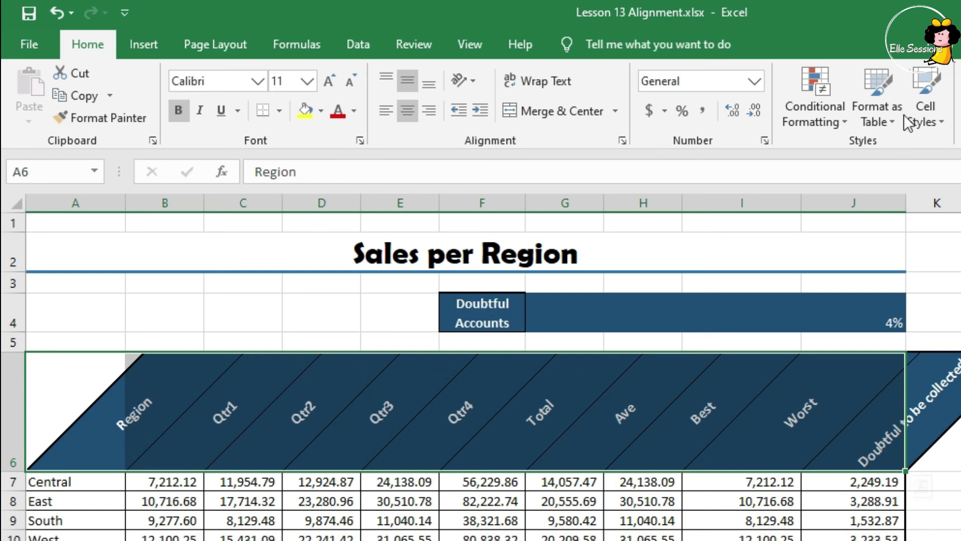
click(472, 82)
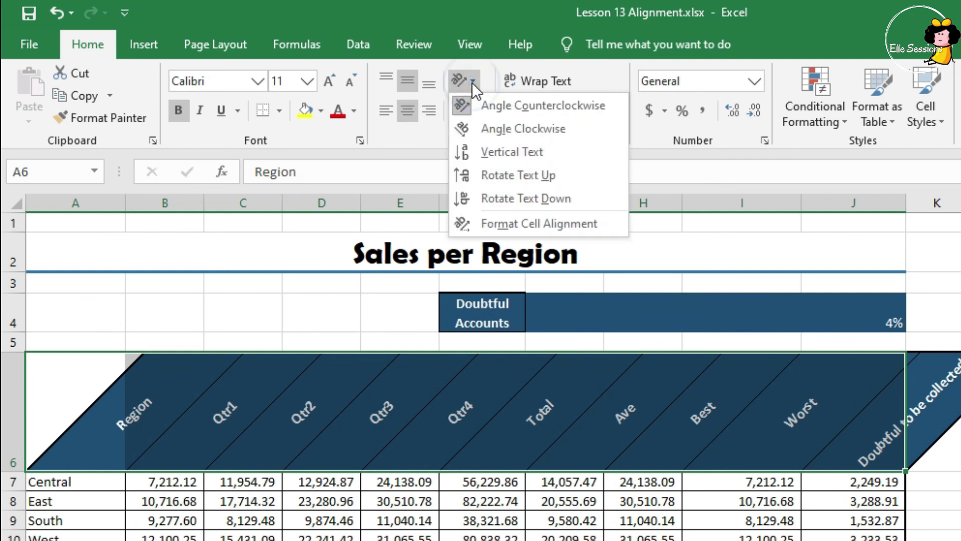
click(495, 170)
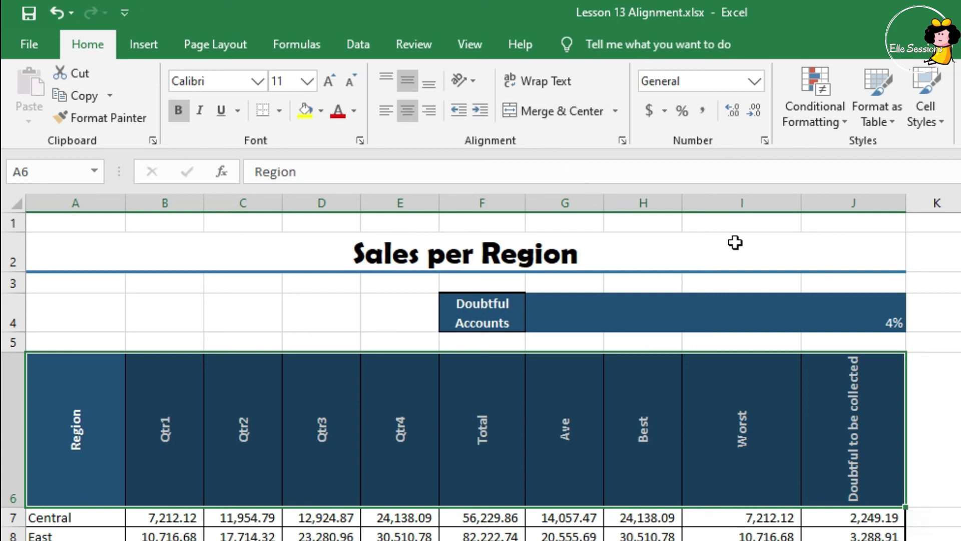
Step: Undo the rotation to horizontal headers and reapply Wrap Text
click(533, 74)
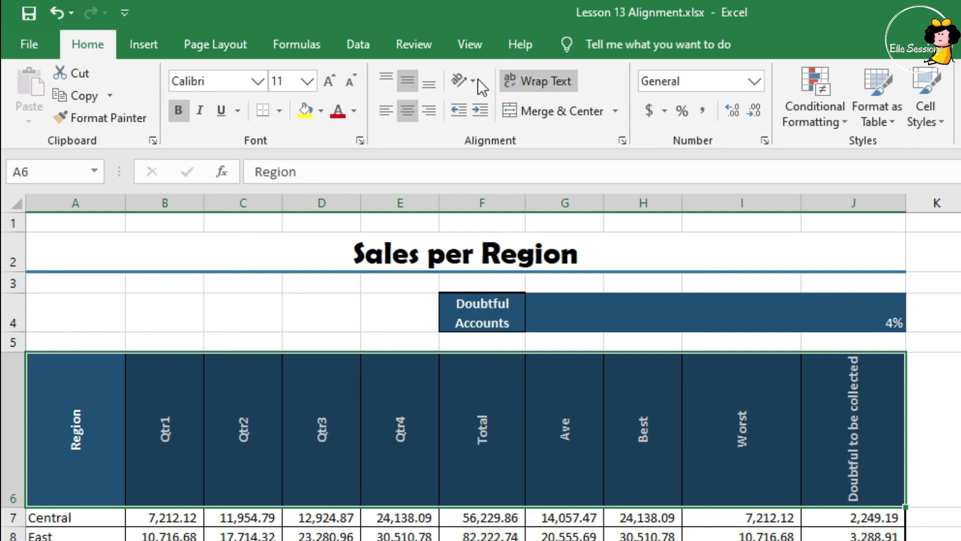
key(ctrl+z)
key(ctrl+z)
key(ctrl+z)
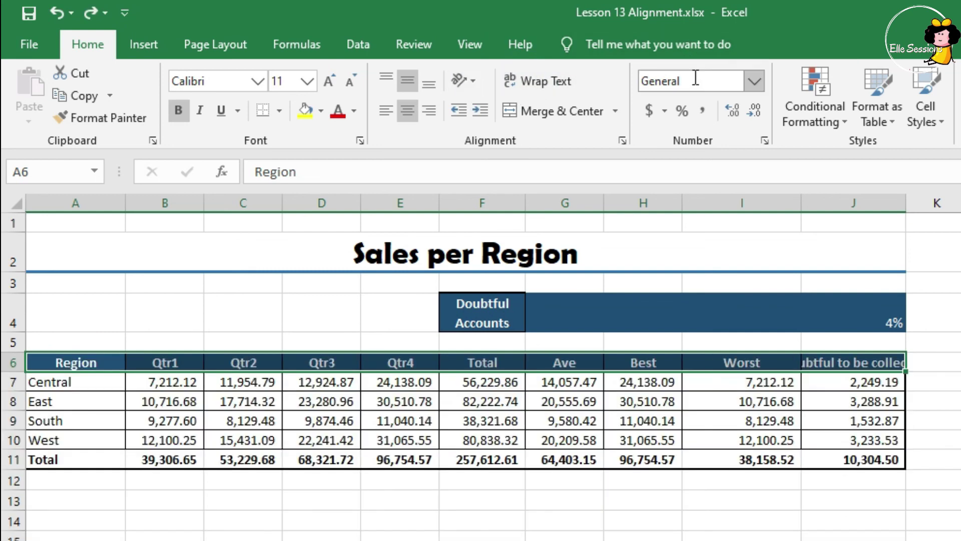
click(559, 81)
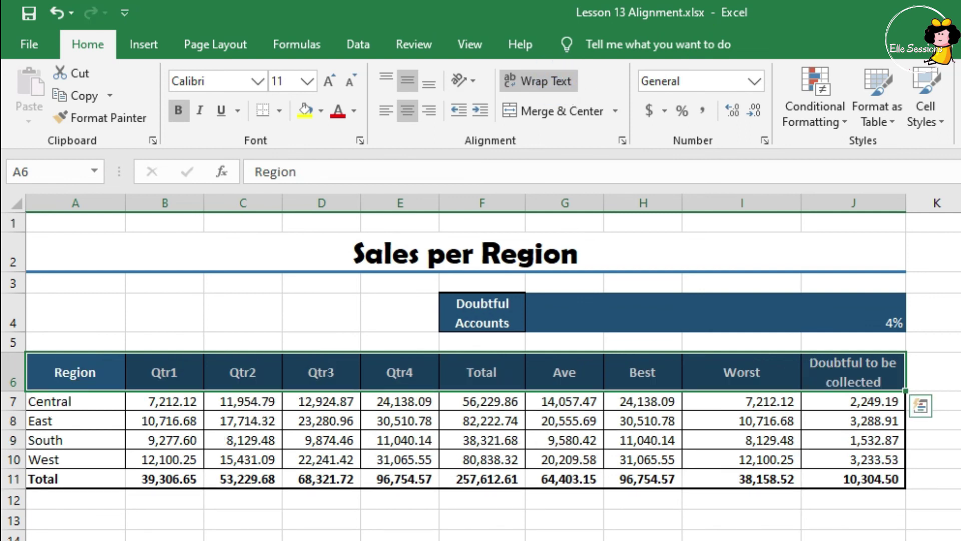